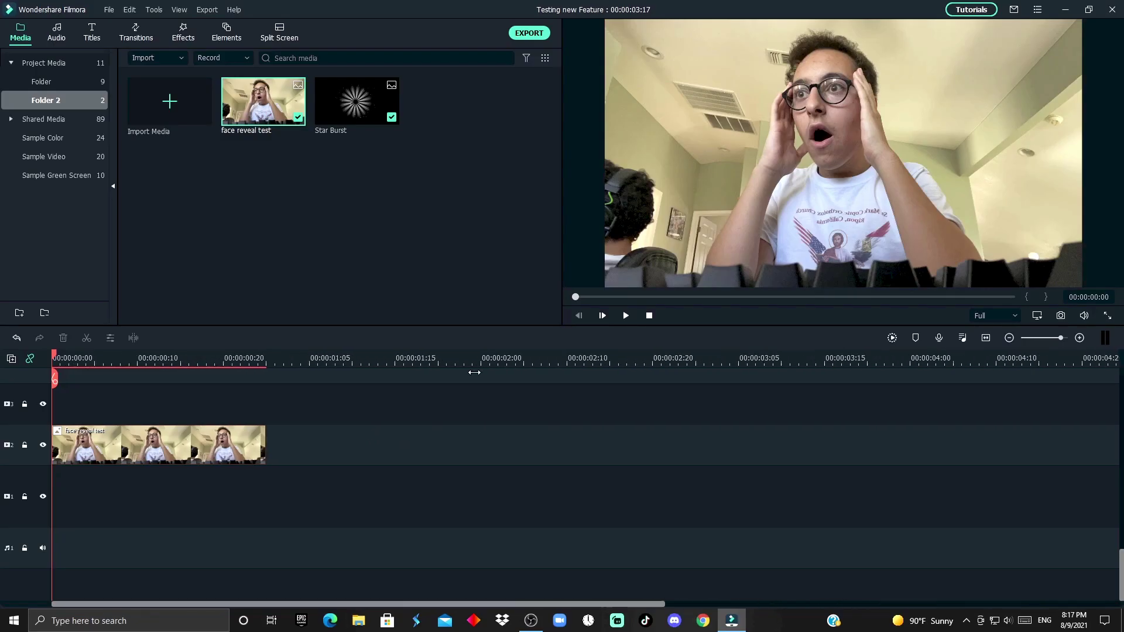
Search the effects library for the Flip effect.
left_click(183, 33)
key("Return")
left_click(141, 439)
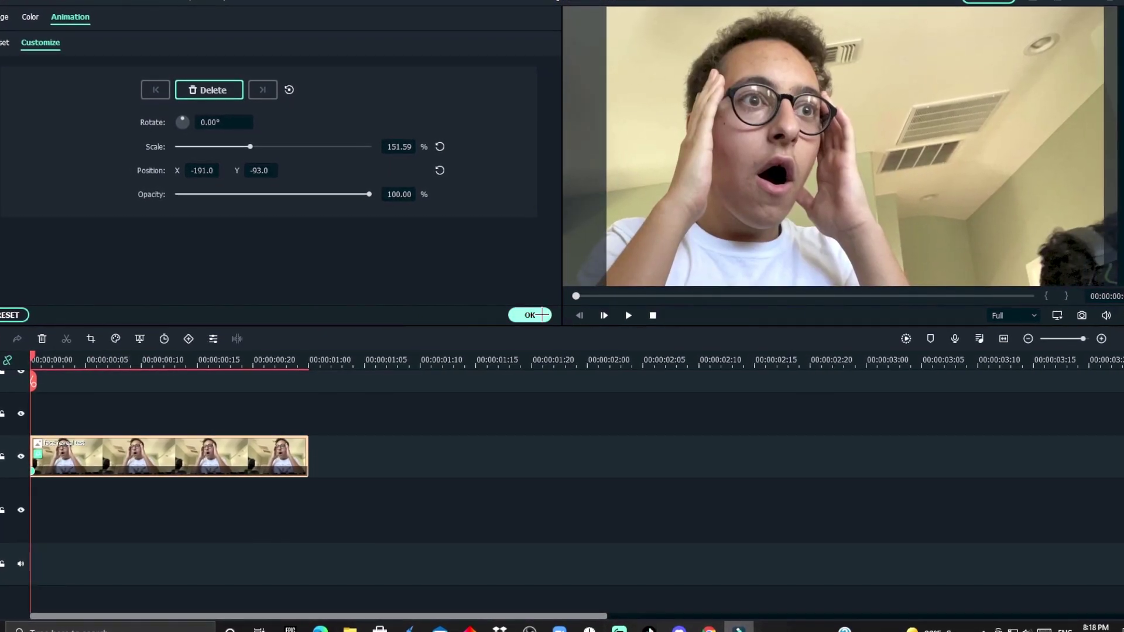
Warm the face clip's colours in Advanced Color Correction, targeting the reds, and apply.
left_click(467, 315)
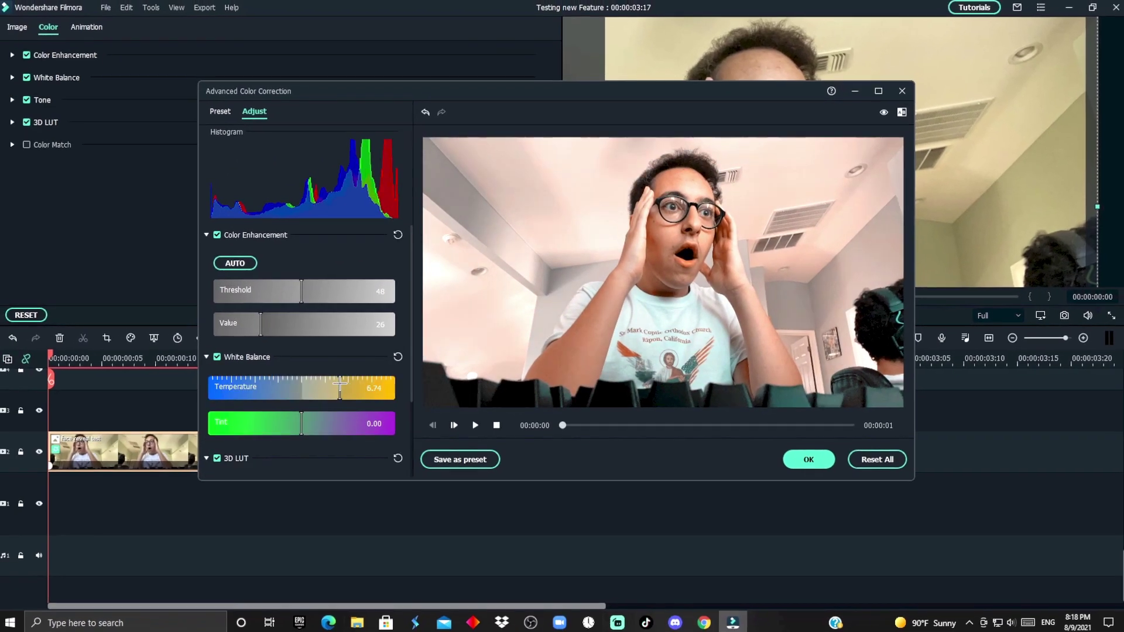
scroll(305, 352, "down", 3)
left_click_drag(303, 343, 324, 344)
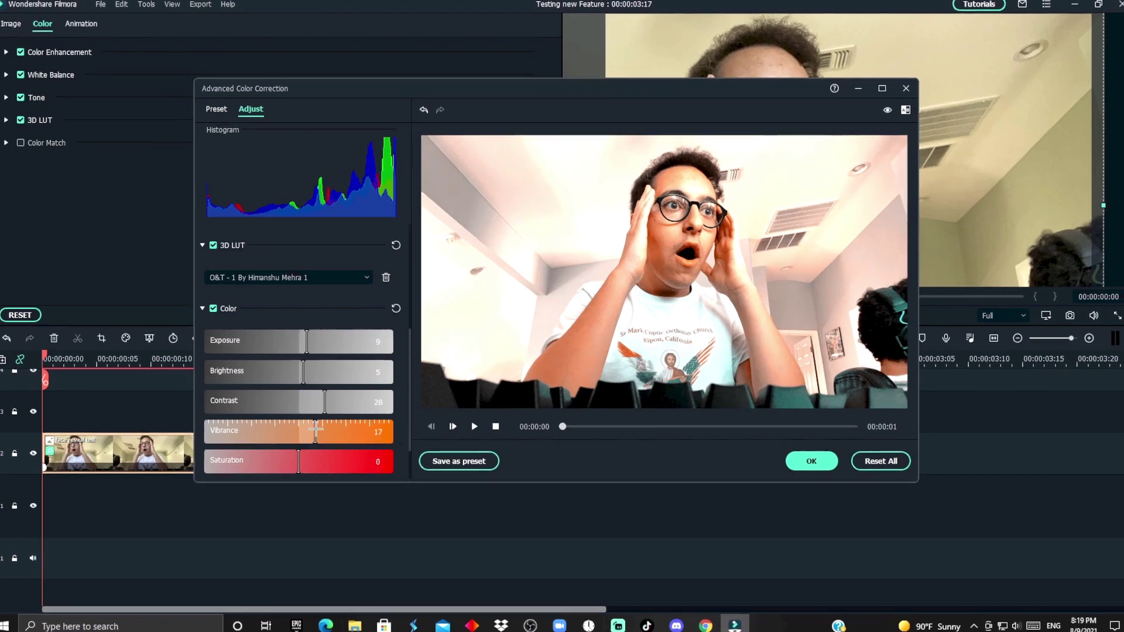
scroll(330, 401, "down", 6)
left_click(336, 410)
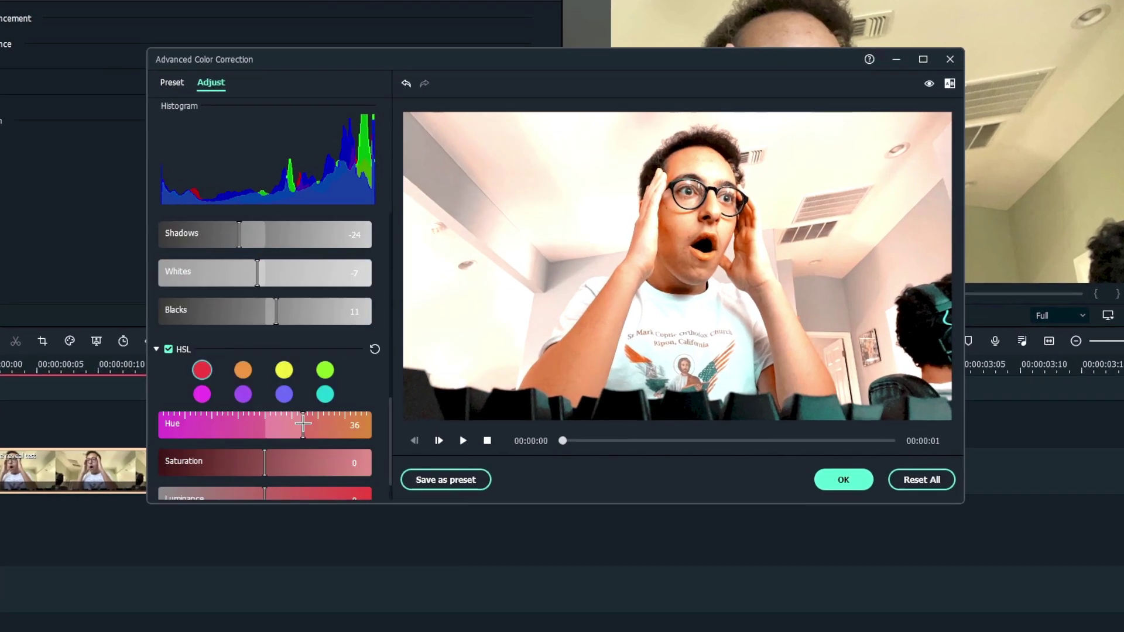
scroll(303, 424, "down", 2)
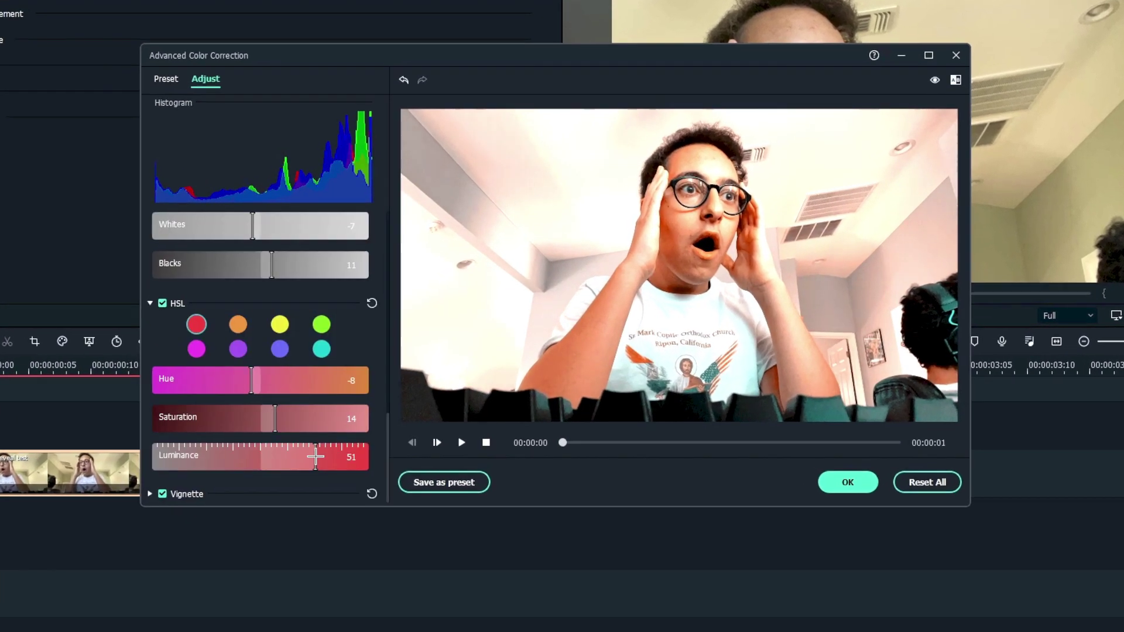
left_click(843, 480)
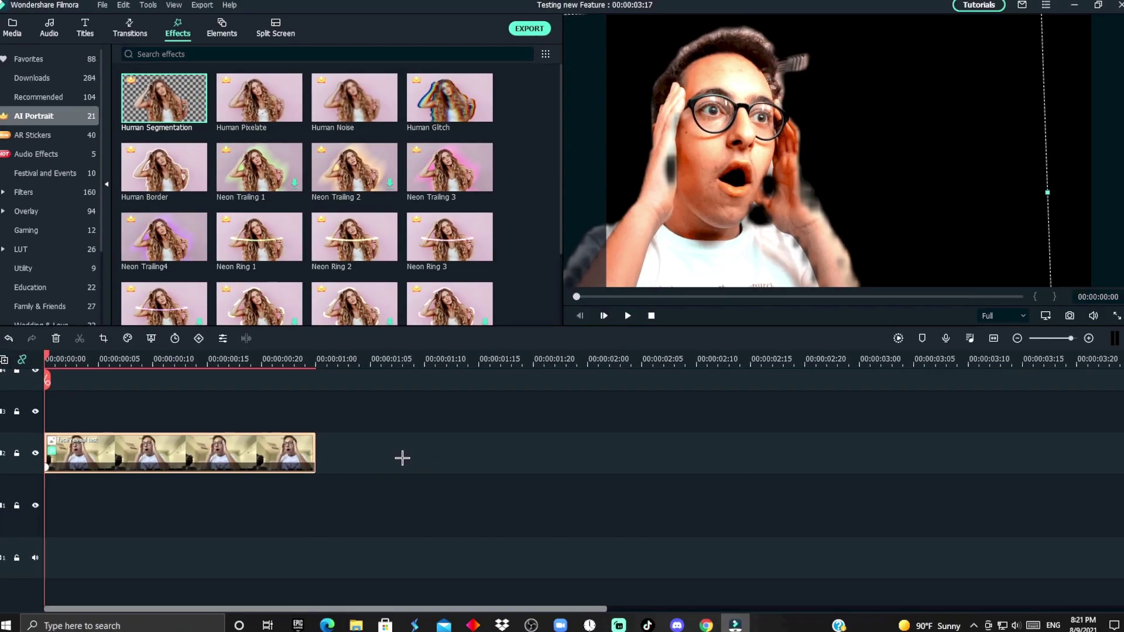
Apply the AI Portrait Human Segmentation effect to the face clip, Edge Feather 20.
double_click(175, 451)
scroll(346, 275, "down", 3)
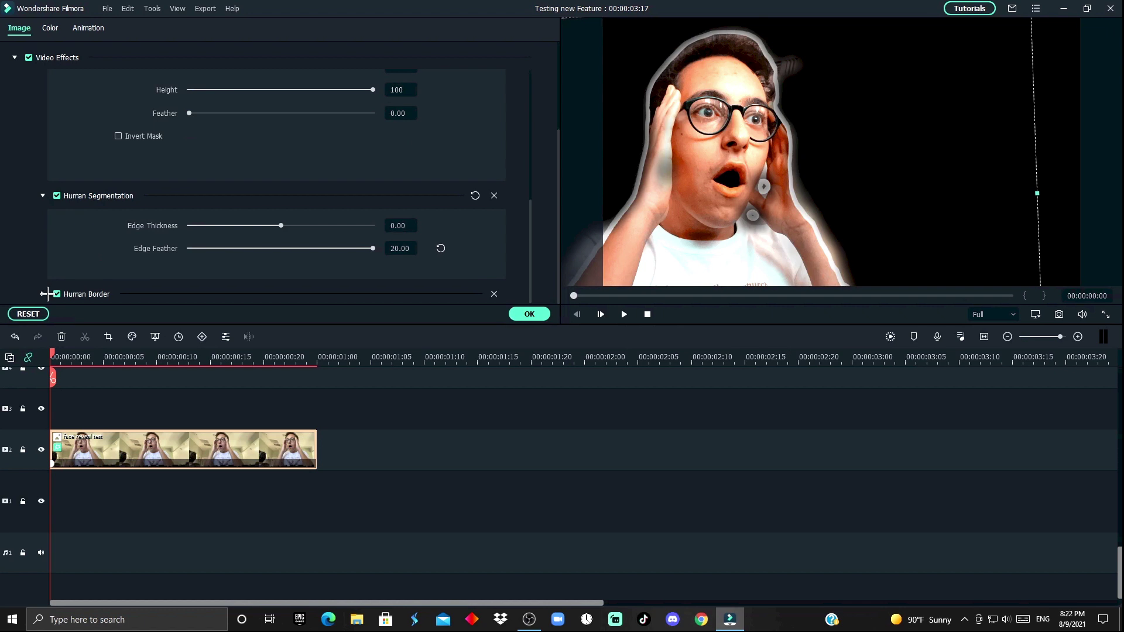
Set the Human Pixelate percentage to 56.
left_click(44, 294)
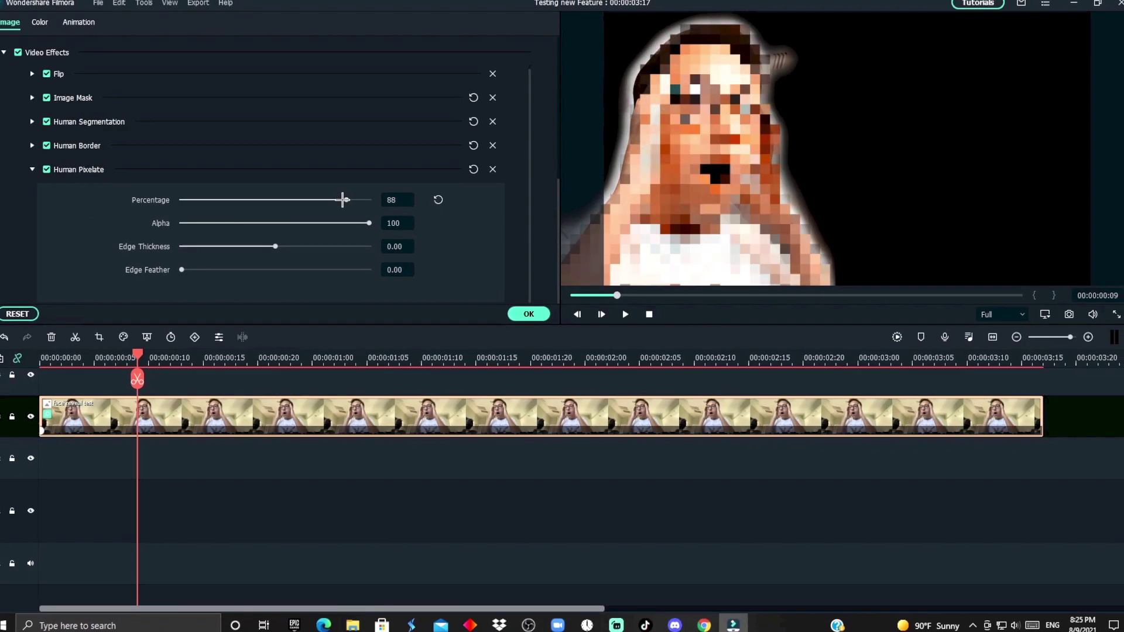
left_click_drag(339, 202, 292, 202)
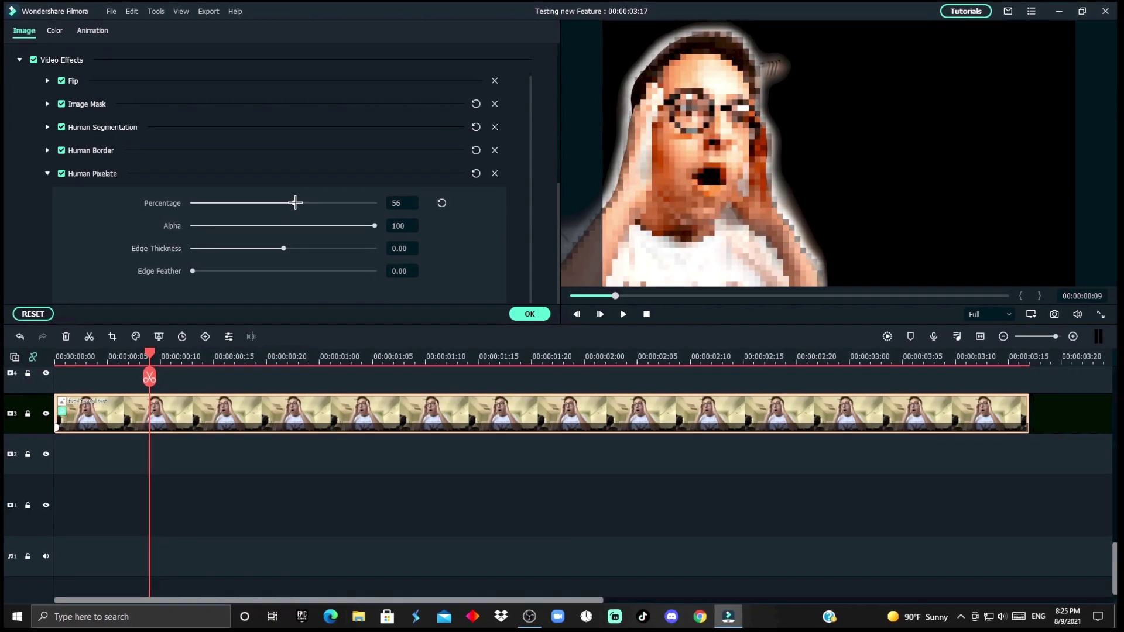
left_click(232, 271)
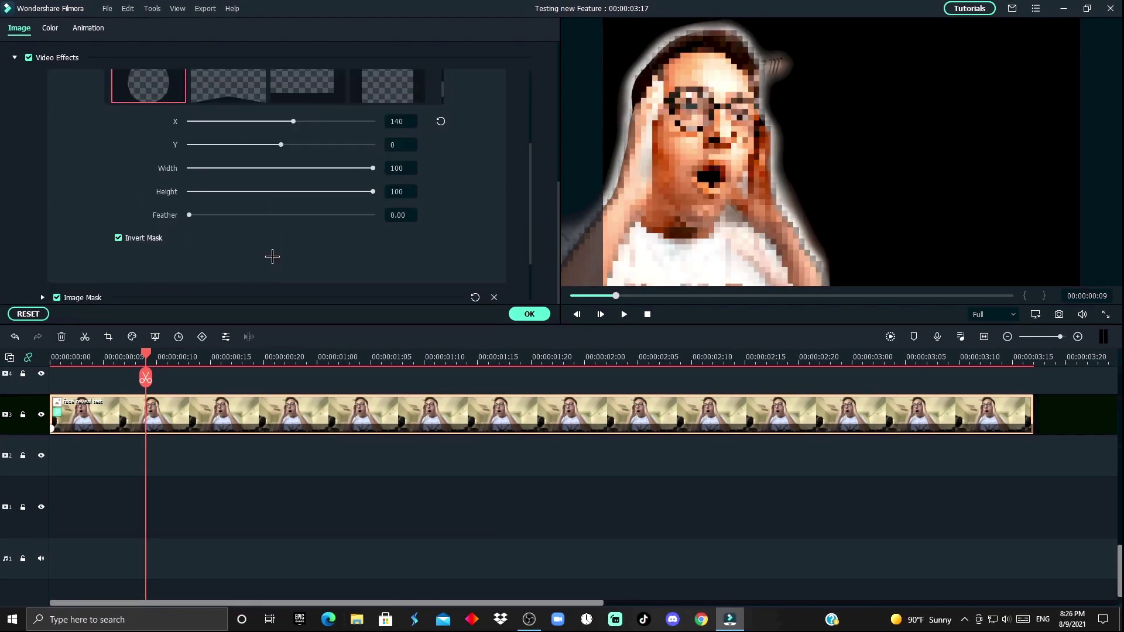
Widen the circular Image Mask by adjusting its sliders.
scroll(269, 254, "up", 2)
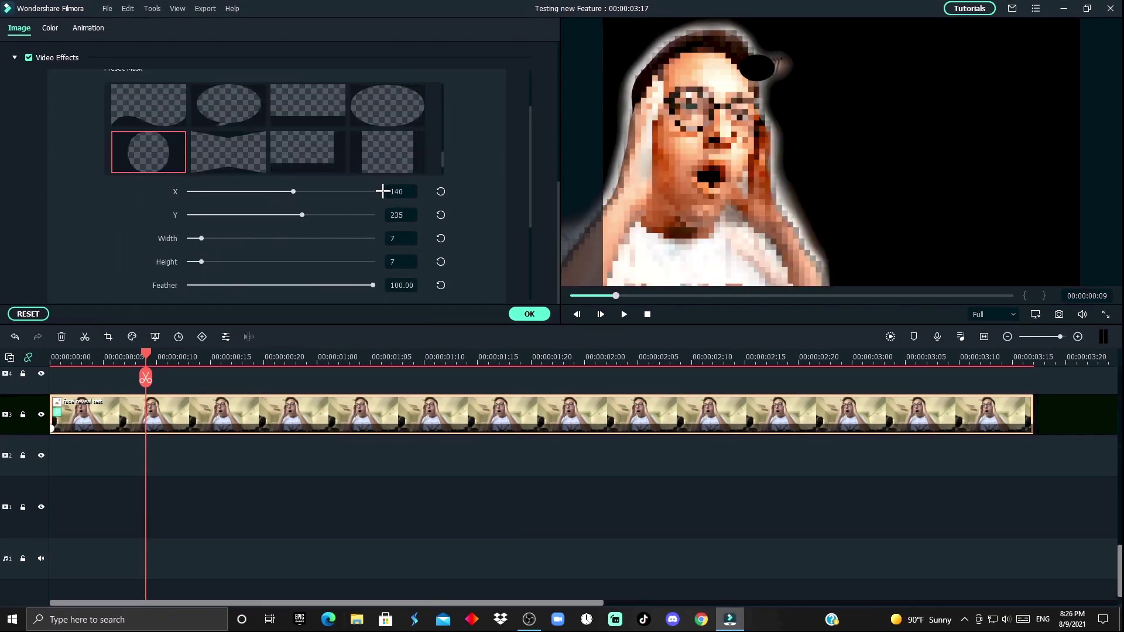
scroll(224, 237, "up", 1)
left_click(241, 285)
left_click_drag(315, 261, 310, 261)
scroll(228, 238, "down", 1)
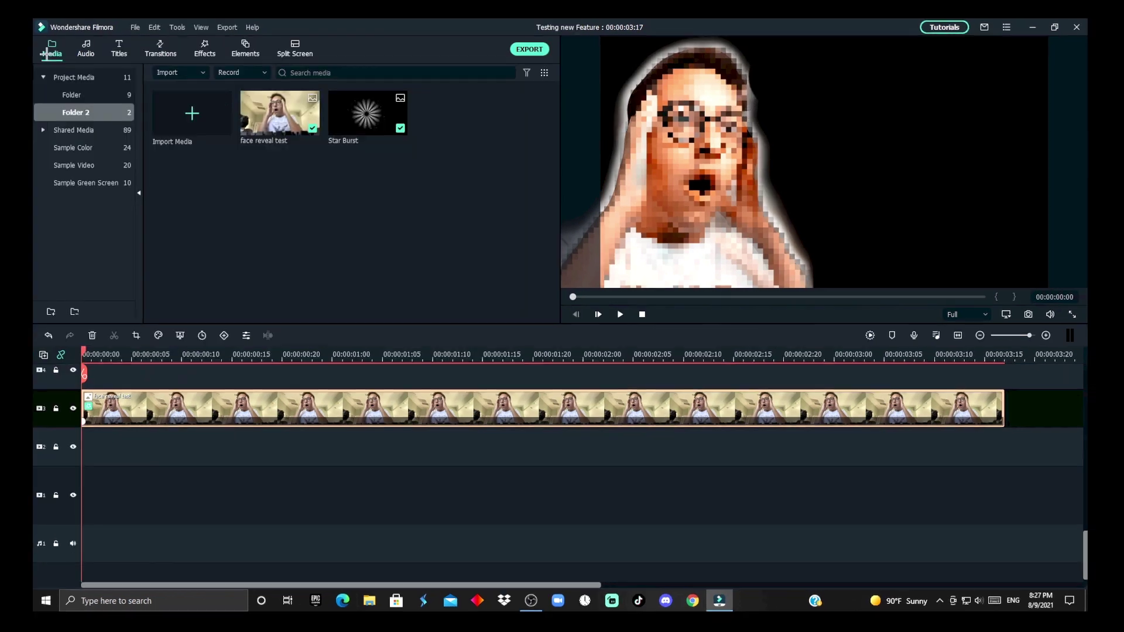
Place a Red sample colour clip under the face clip and tilt the face slightly.
left_click(67, 144)
left_click_drag(185, 109, 193, 451)
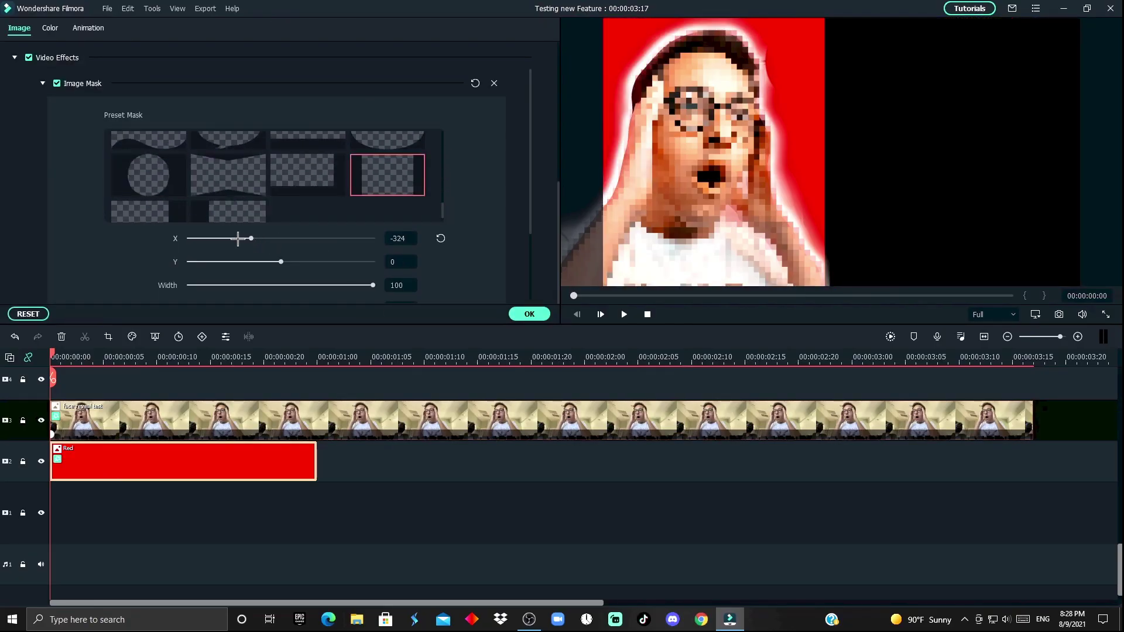
left_click(498, 420)
left_click(102, 32)
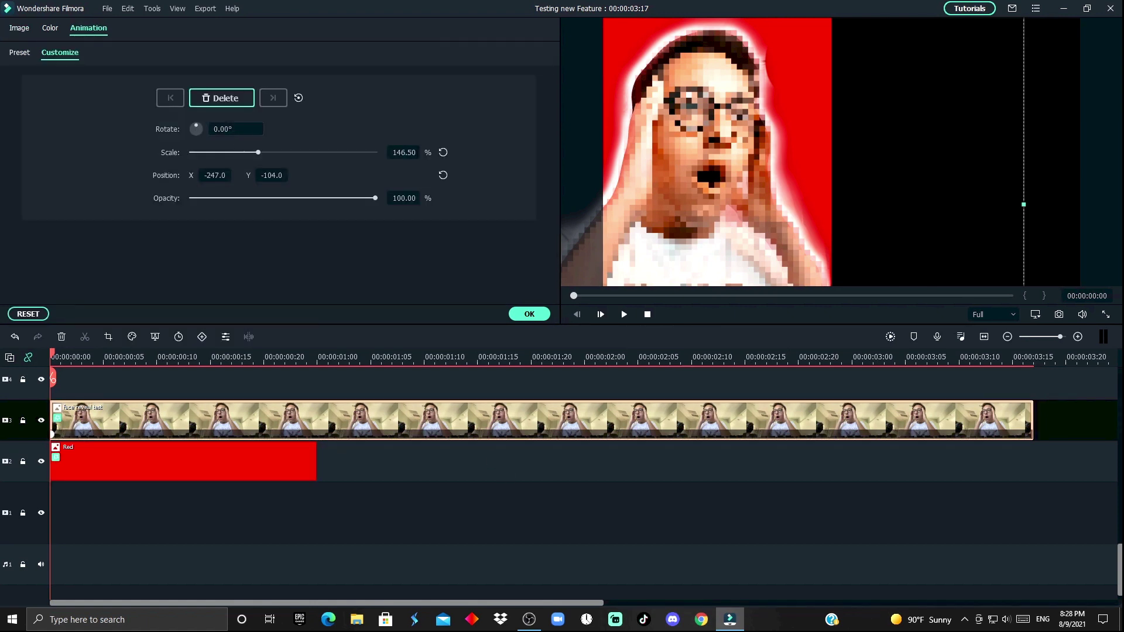
left_click_drag(240, 129, 235, 129)
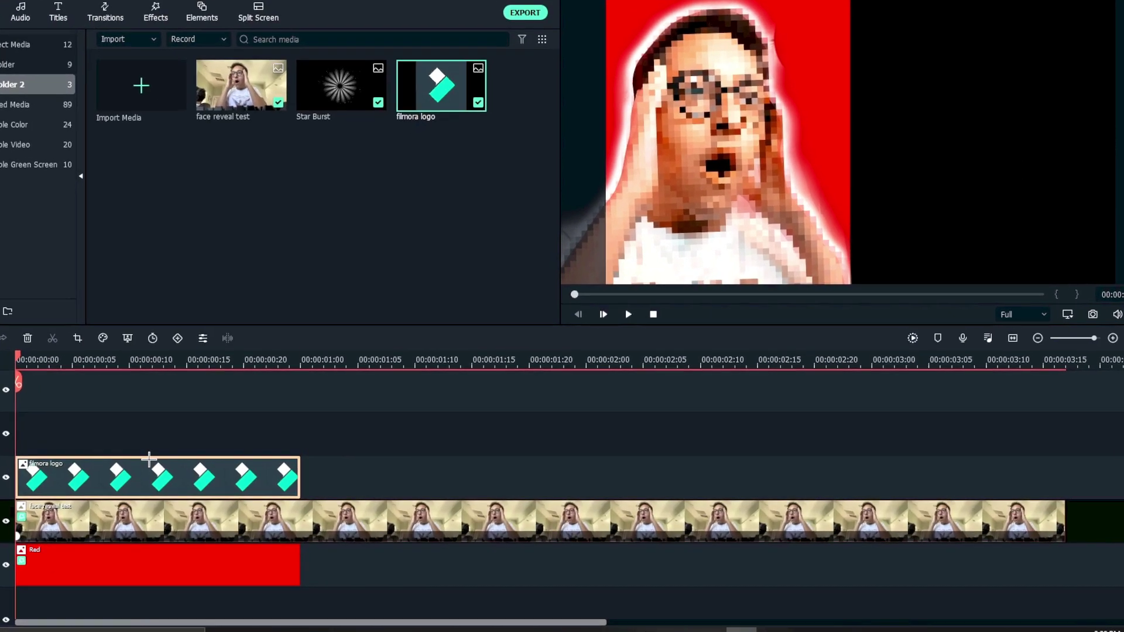
Add the Filmora logo with a rounded-rectangle Image Mask and move it right.
left_click_drag(132, 153, 35, 477)
double_click(35, 477)
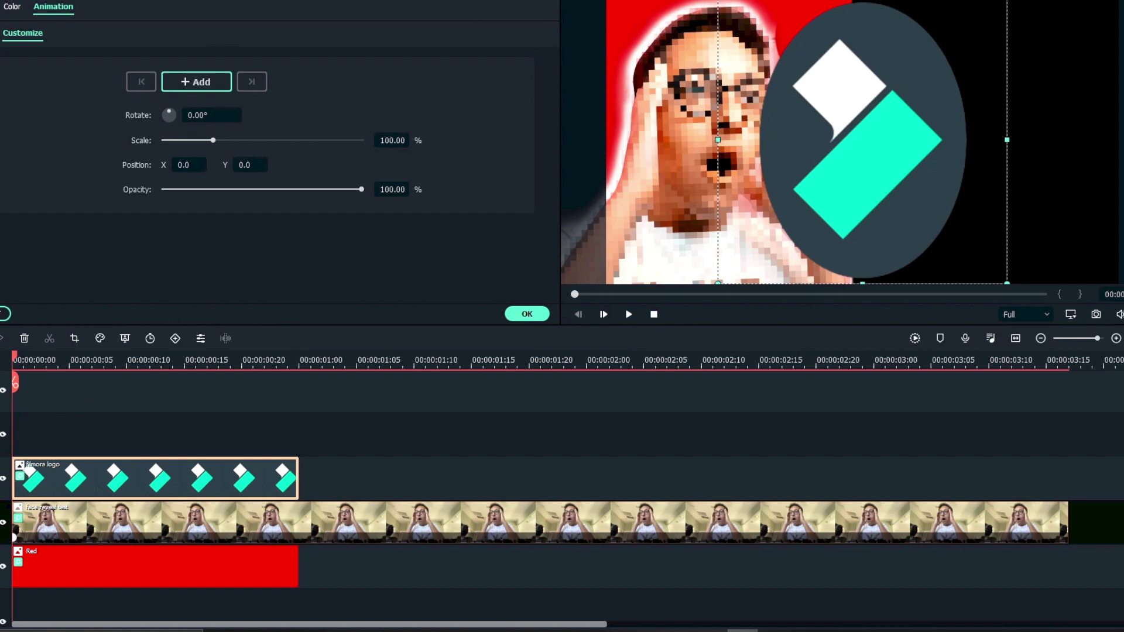
left_click(378, 146)
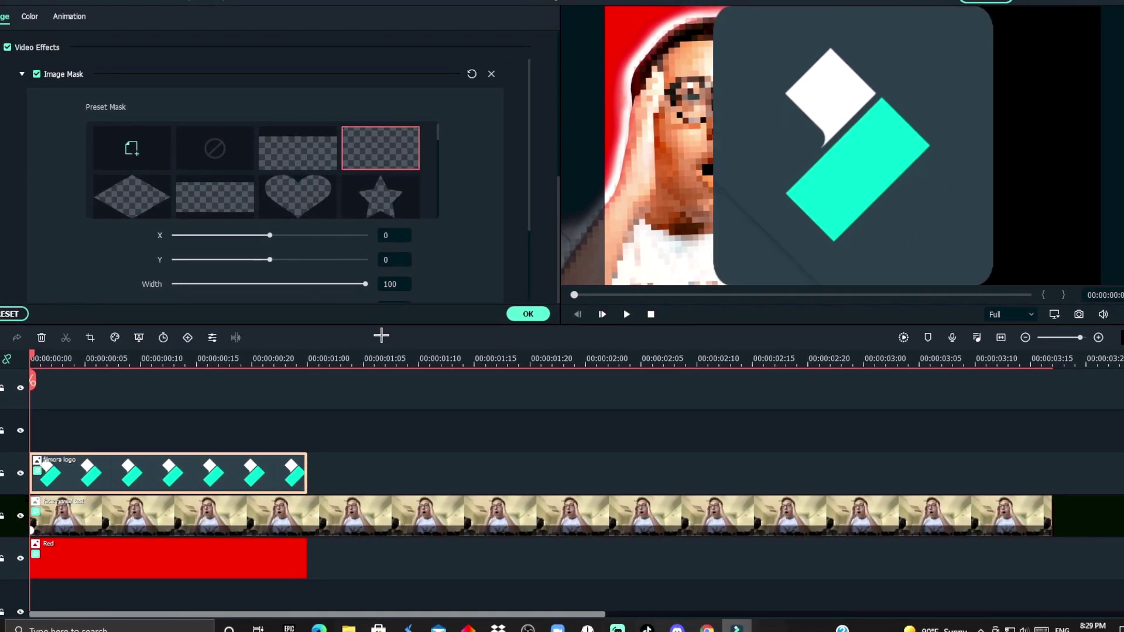
left_click(69, 15)
left_click_drag(193, 170, 200, 170)
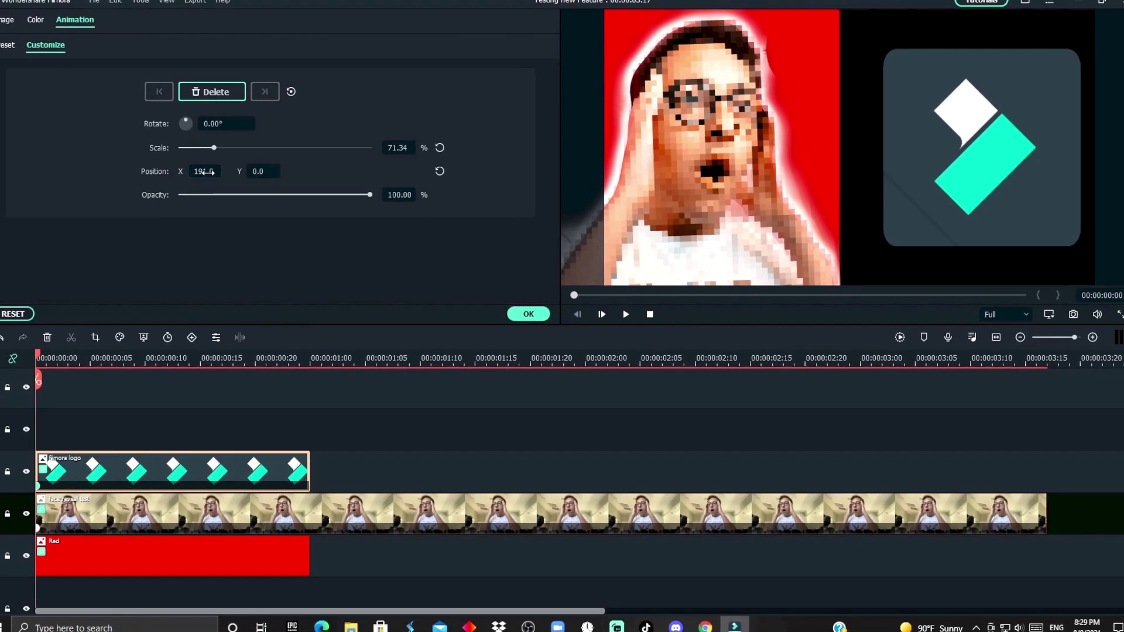
left_click(529, 313)
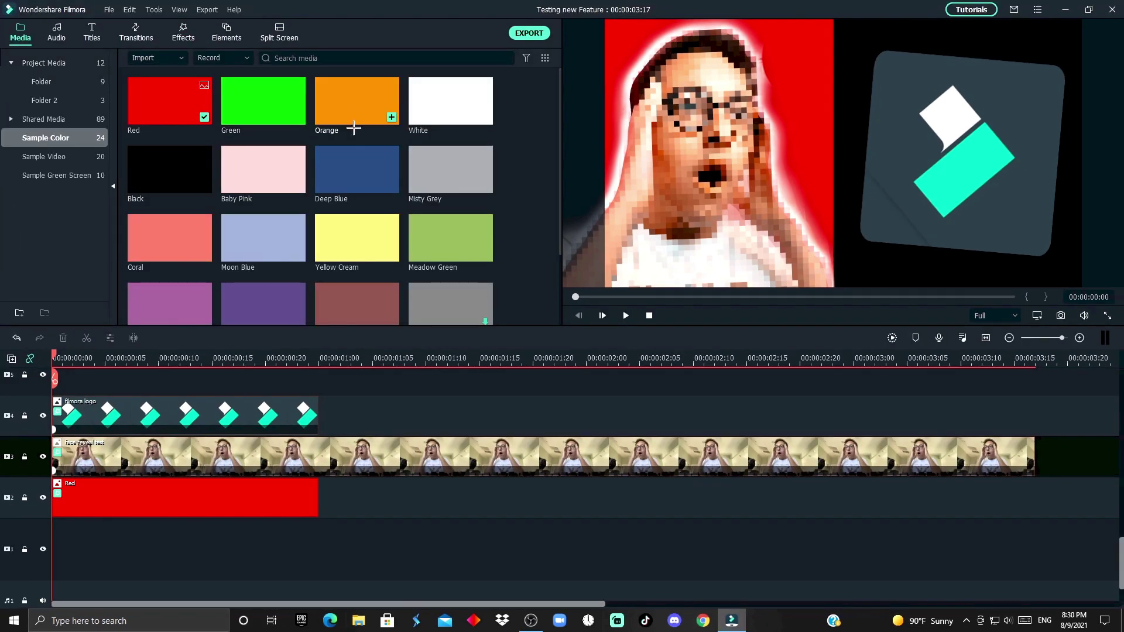
Add a Yellow Cream colour clip on the bottom track and confirm its colour correction.
left_click_drag(357, 240, 168, 527)
double_click(168, 527)
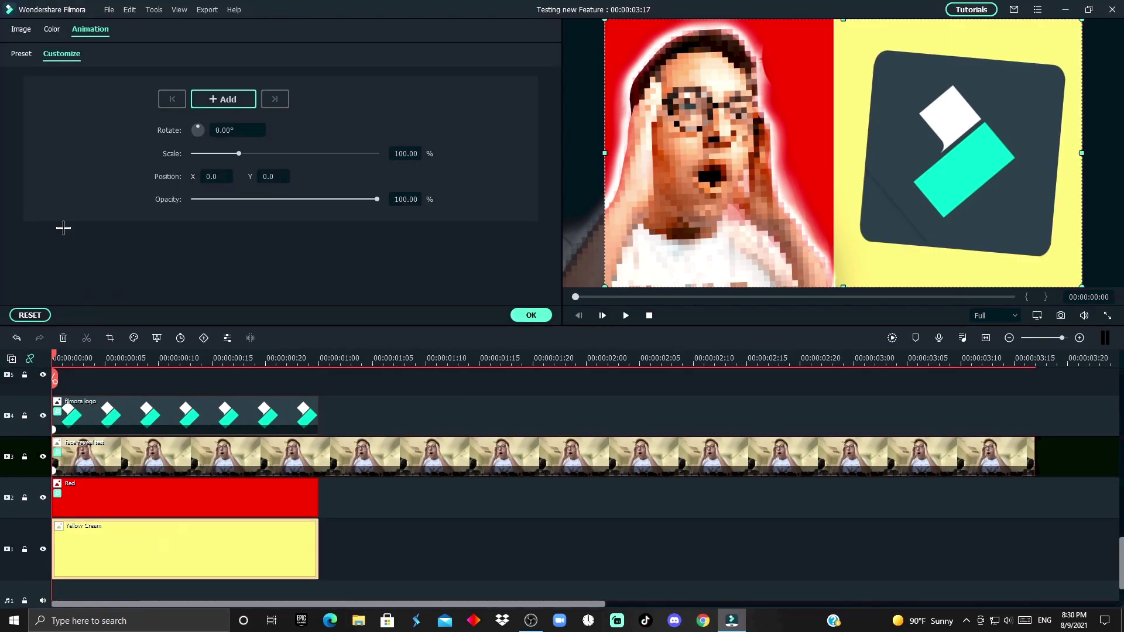
left_click(53, 28)
left_click(468, 315)
left_click(790, 456)
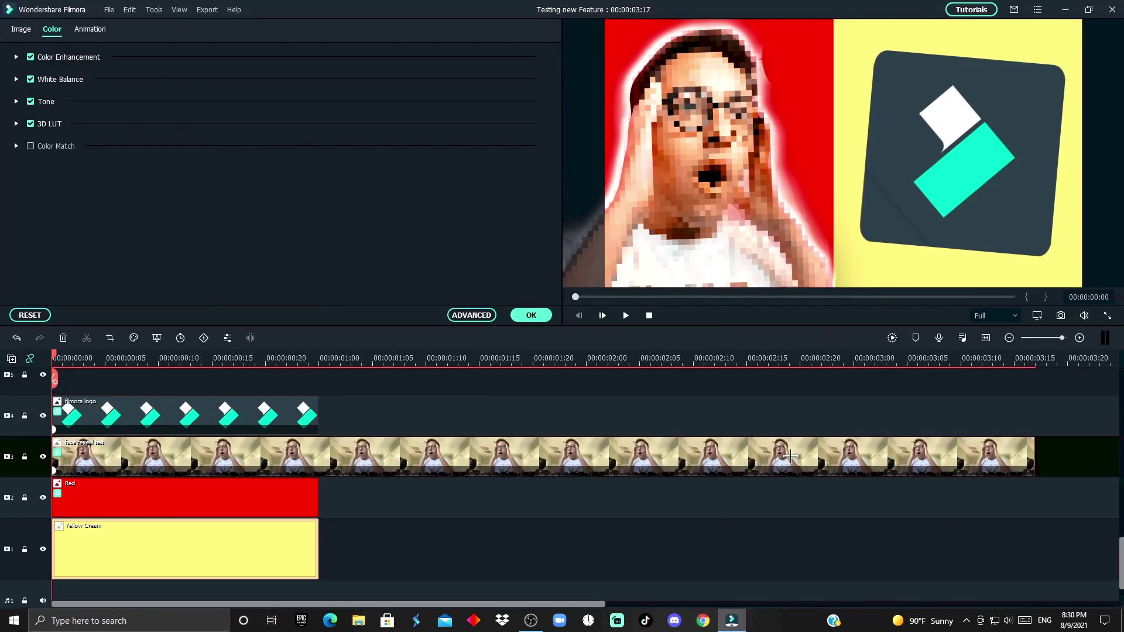
Restore and duplicate the Star Burst clip, moving the Filmora logo to the top track.
key("ctrl+z")
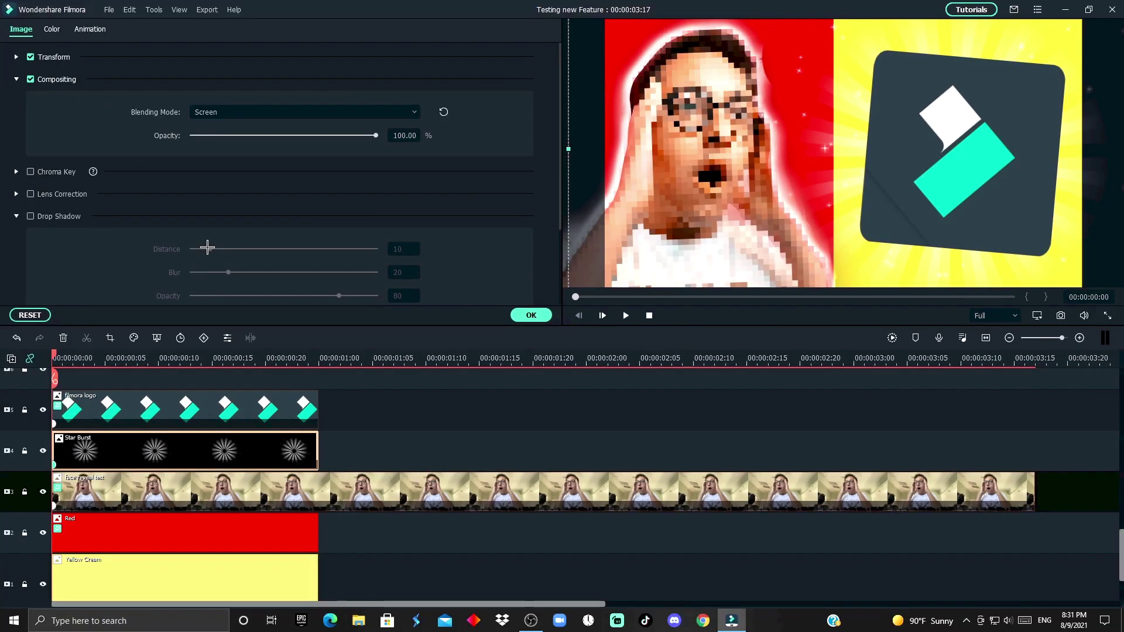
left_click_drag(201, 404, 199, 376)
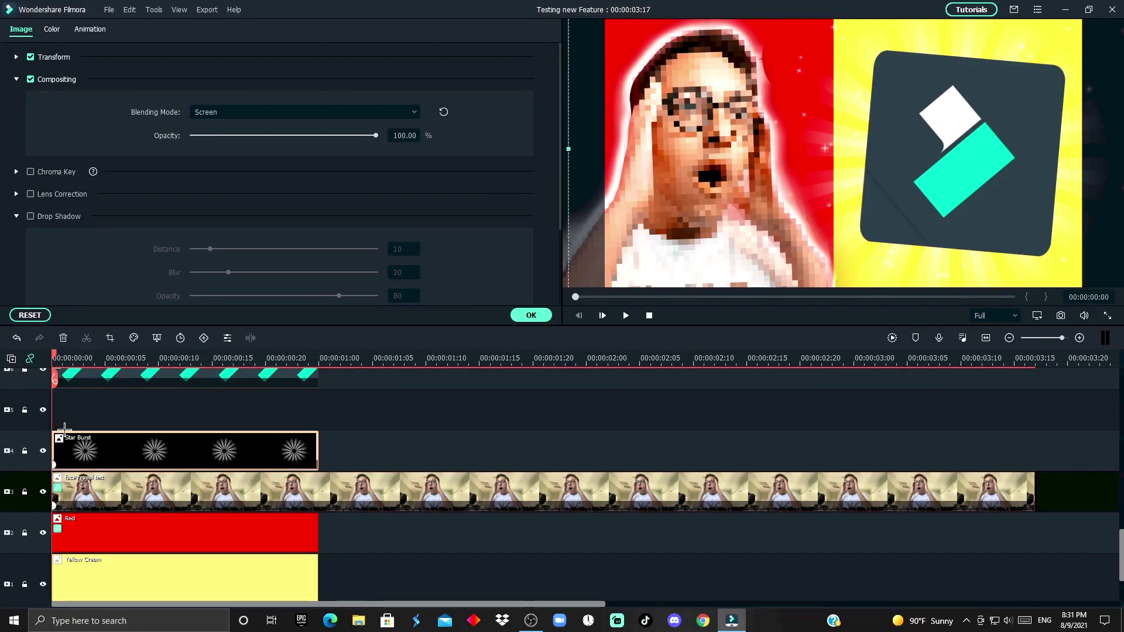
key("ctrl+c")
key("ctrl+v")
left_click(190, 357)
scroll(346, 487, "up", 1)
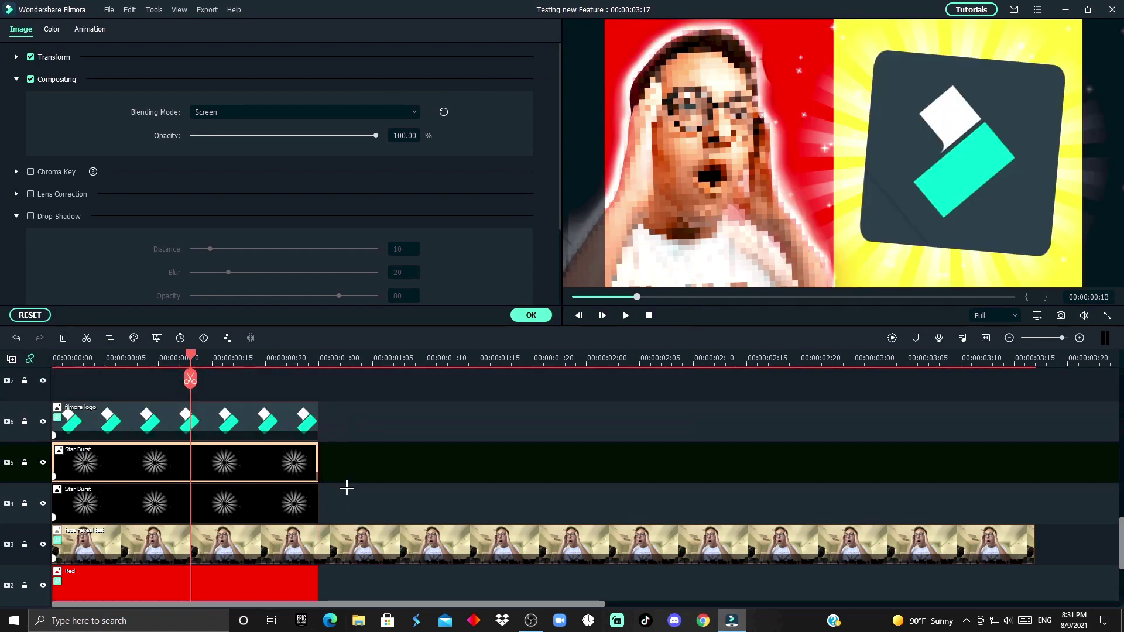
left_click_drag(239, 432, 239, 381)
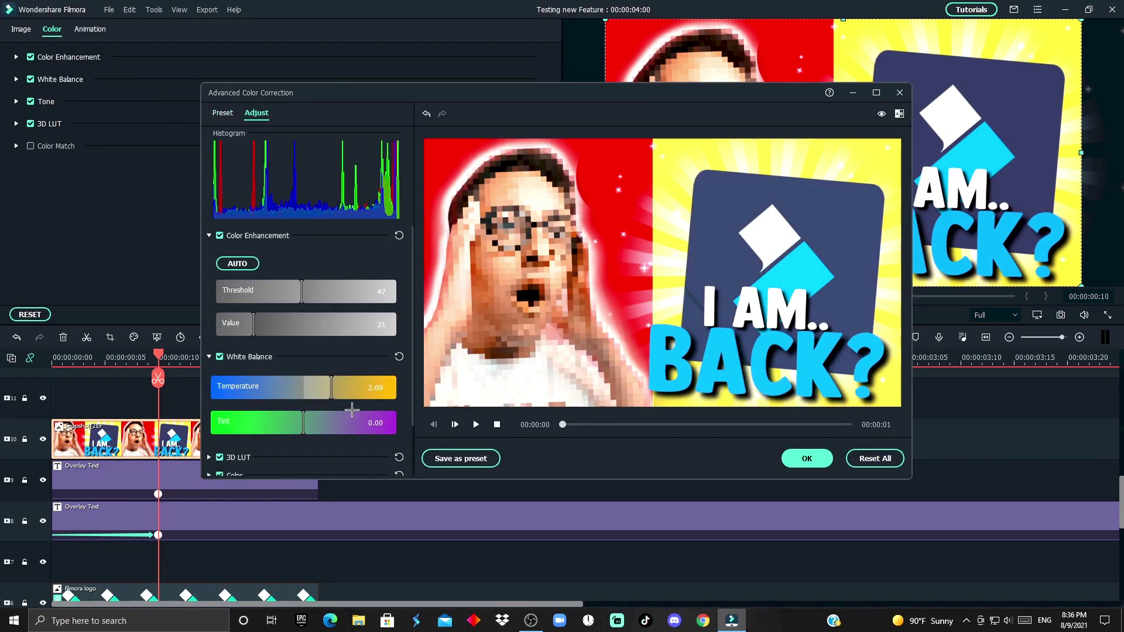
Set the thumbnail's 3D LUT to None.
scroll(351, 410, "down", 1)
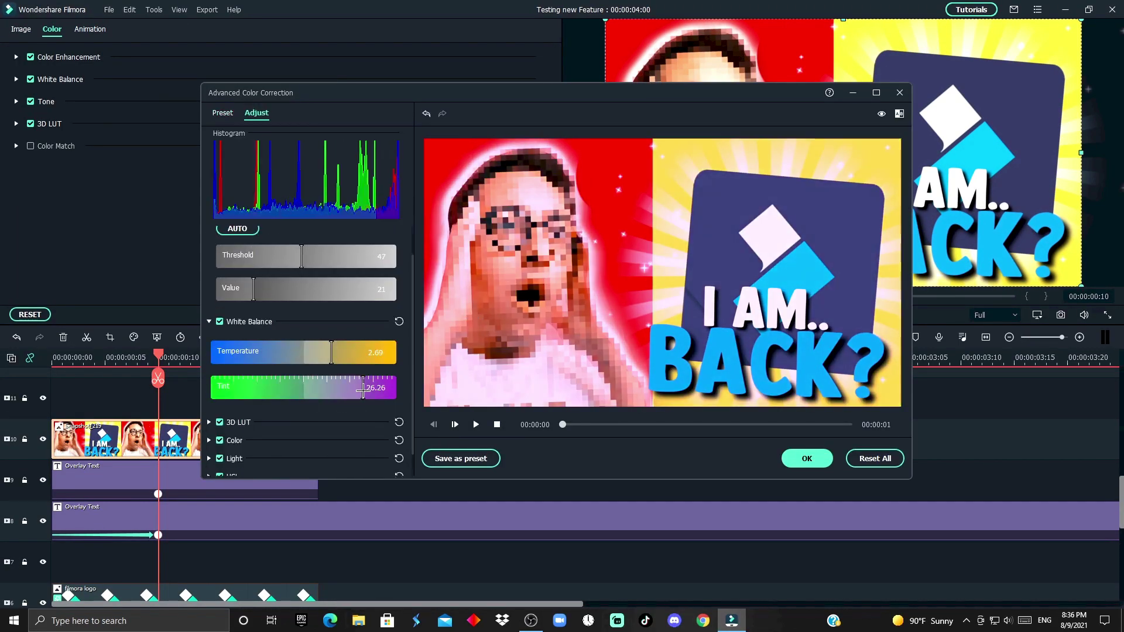
left_click(214, 430)
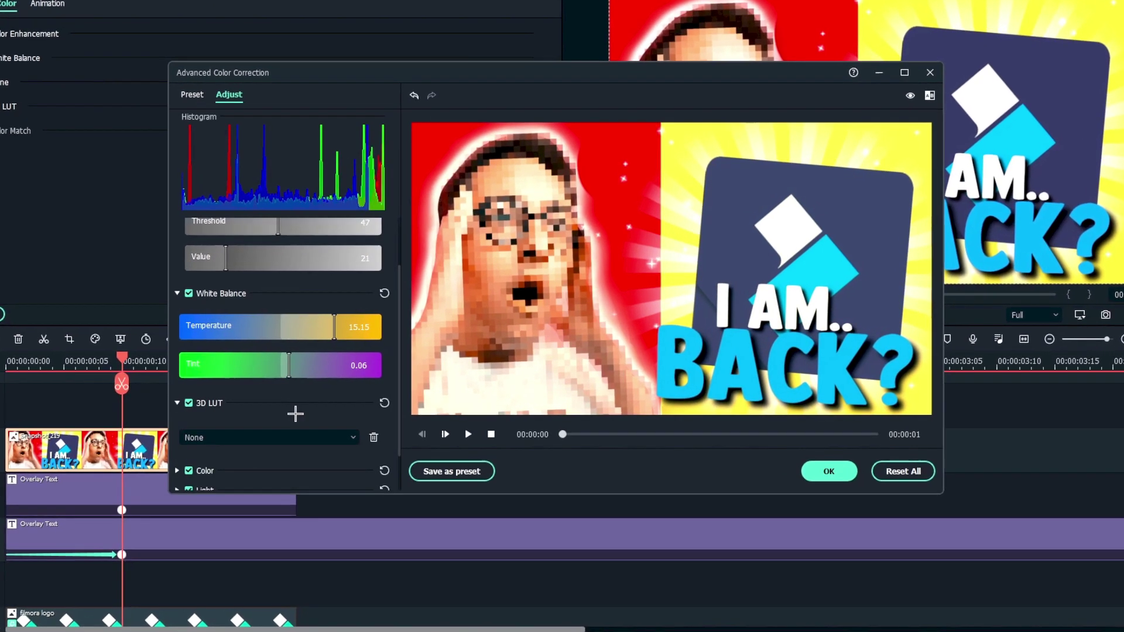
scroll(296, 413, "down", 1)
left_click(269, 388)
left_click(235, 404)
Raise the exposure to about 15 and lower the contrast to -39.
left_click(204, 422)
scroll(281, 410, "down", 2)
left_click(294, 383)
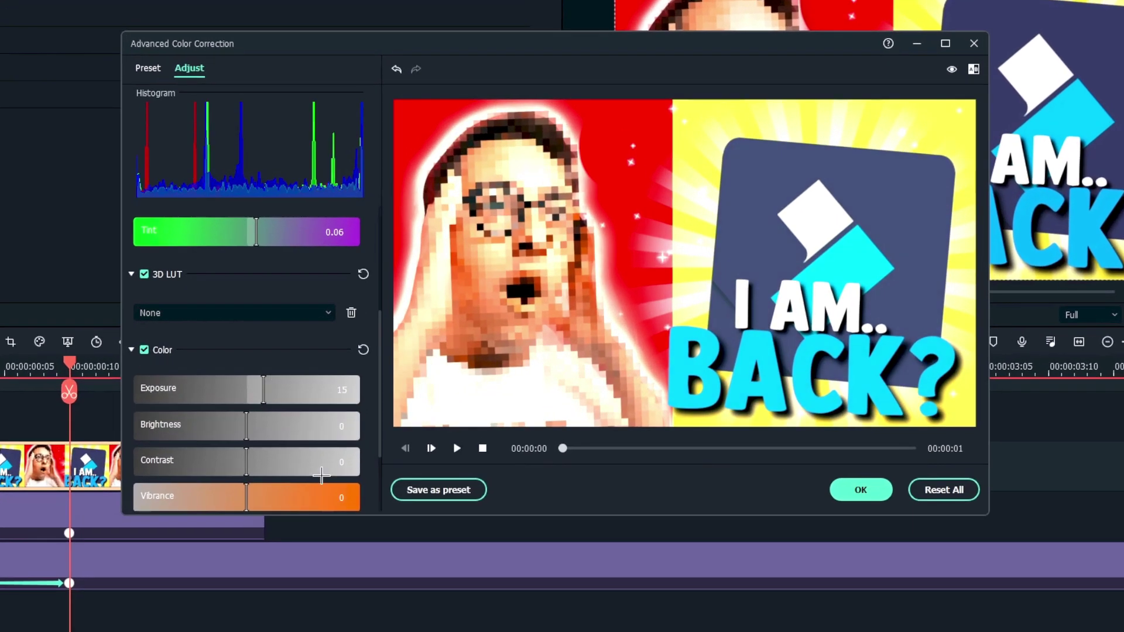
scroll(354, 407, "down", 1)
left_click(354, 407)
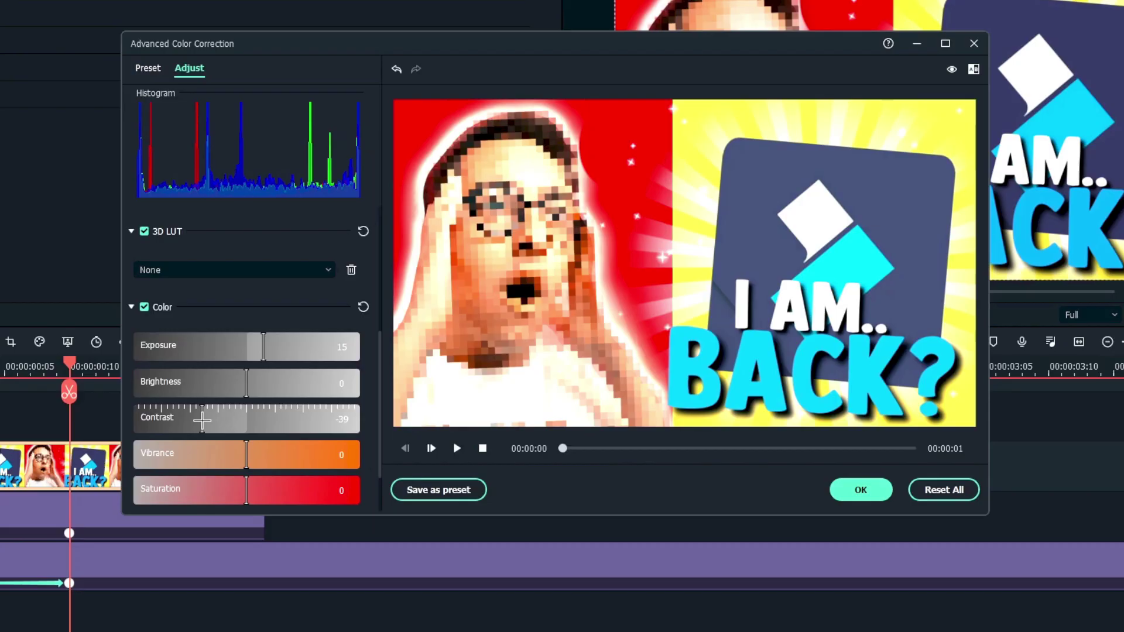
scroll(201, 420, "down", 3)
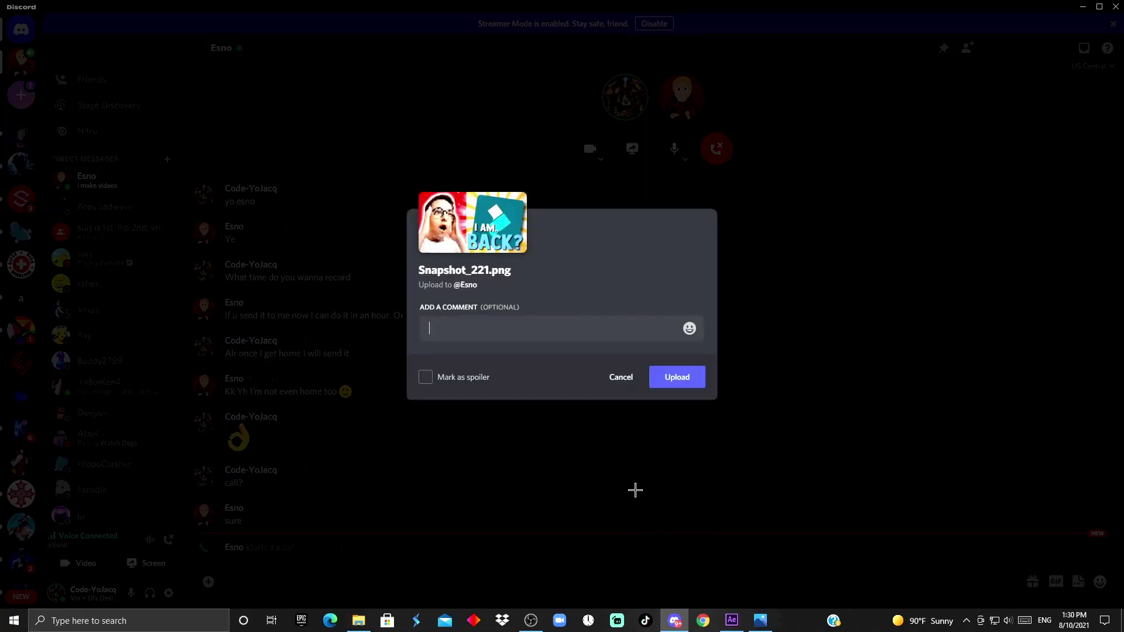
Upload Snapshot_221.png to the Discord direct message.
left_click(674, 380)
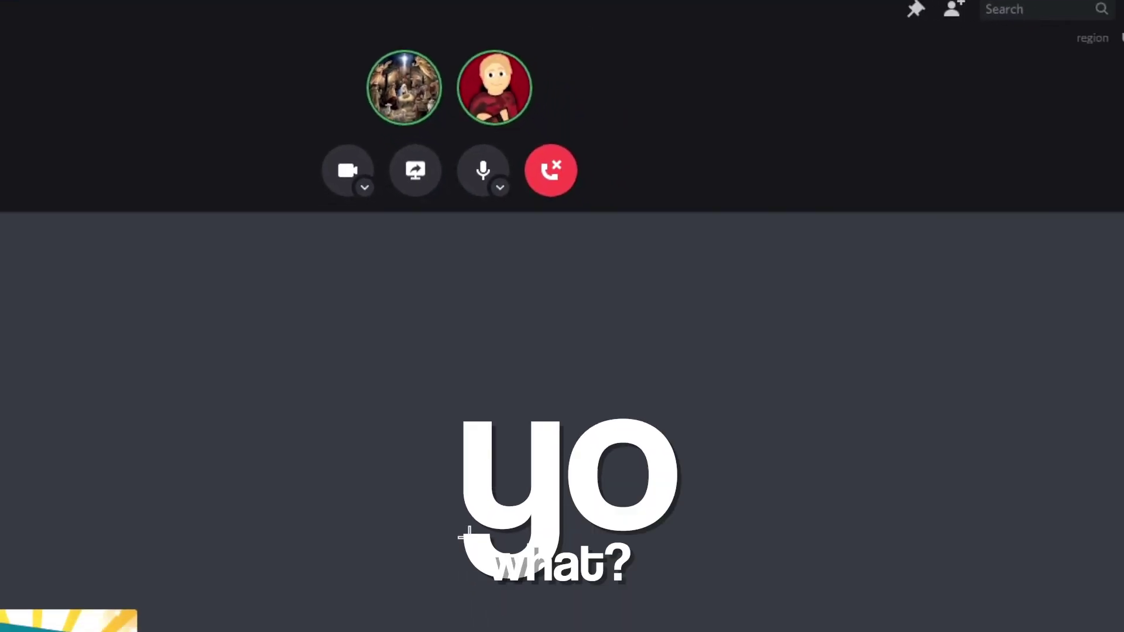